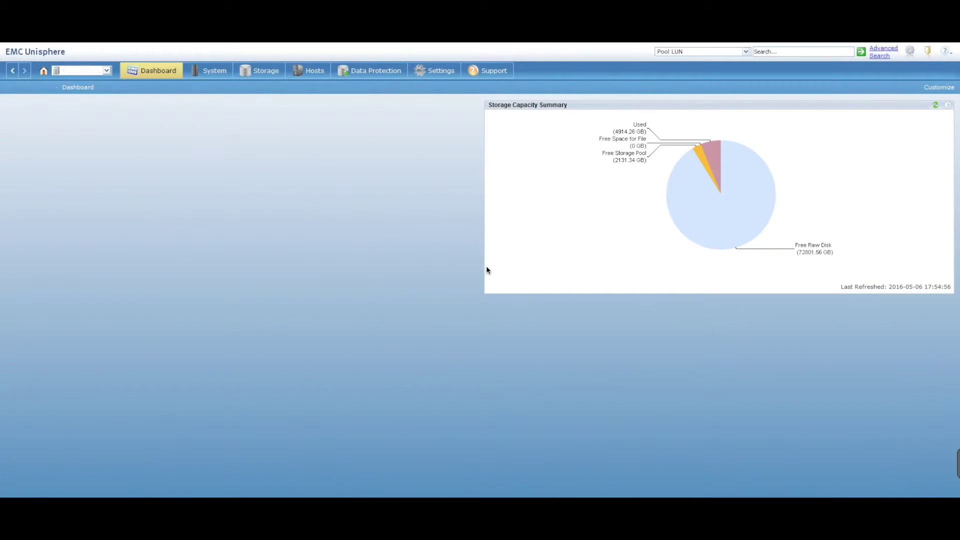
- Go from the Unisphere dashboard to the Storage Configuration page through the Storage tab
{"action": "left_click", "coordinate": [266, 71]}
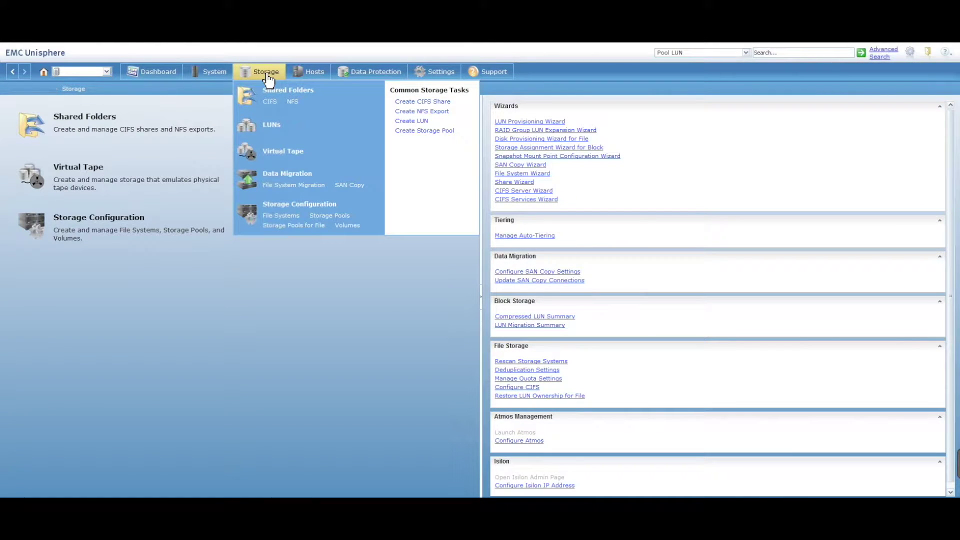
{"action": "left_click", "coordinate": [334, 322]}
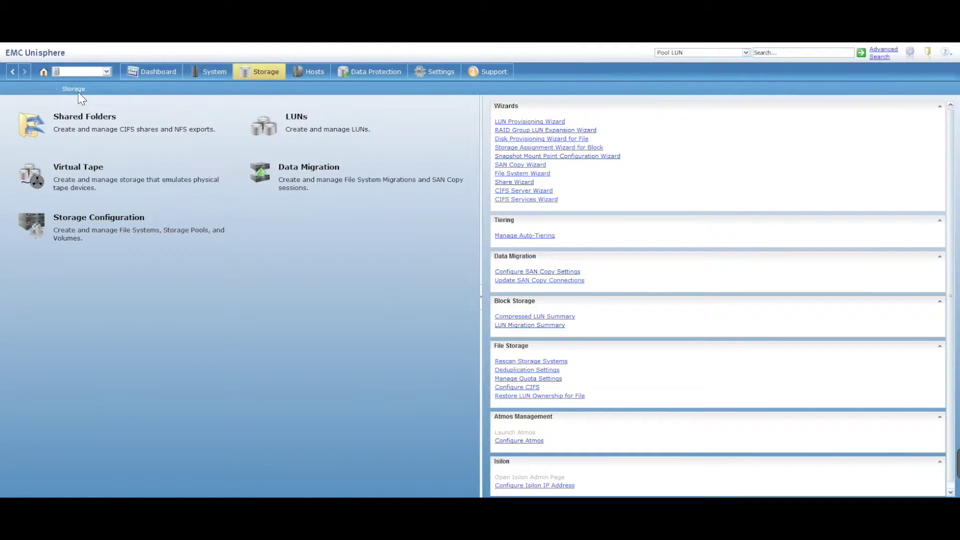
{"action": "left_click", "coordinate": [123, 225]}
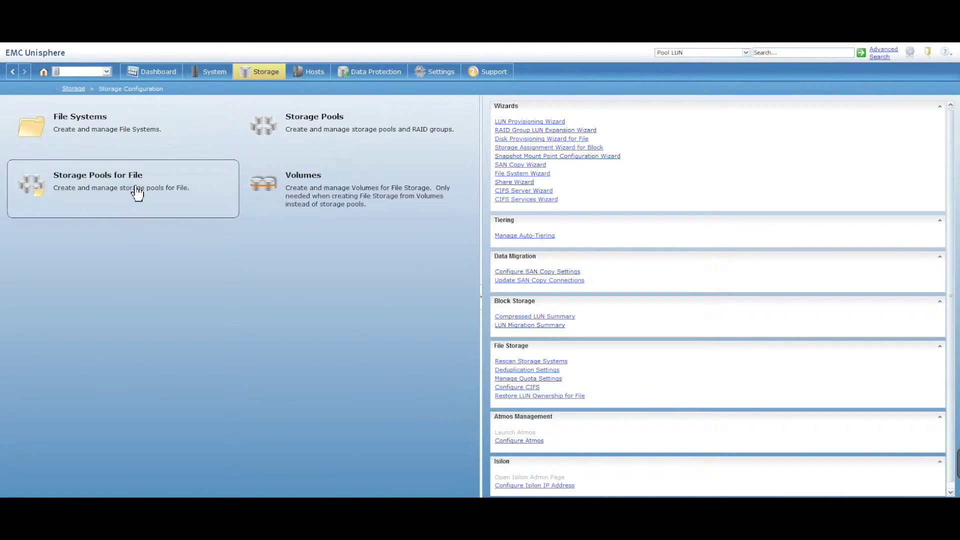
- Open Storage Pools, check the RAID Groups list, return to Pools, and start a new pool
{"action": "left_click", "coordinate": [386, 140]}
{"action": "left_click", "coordinate": [350, 136]}
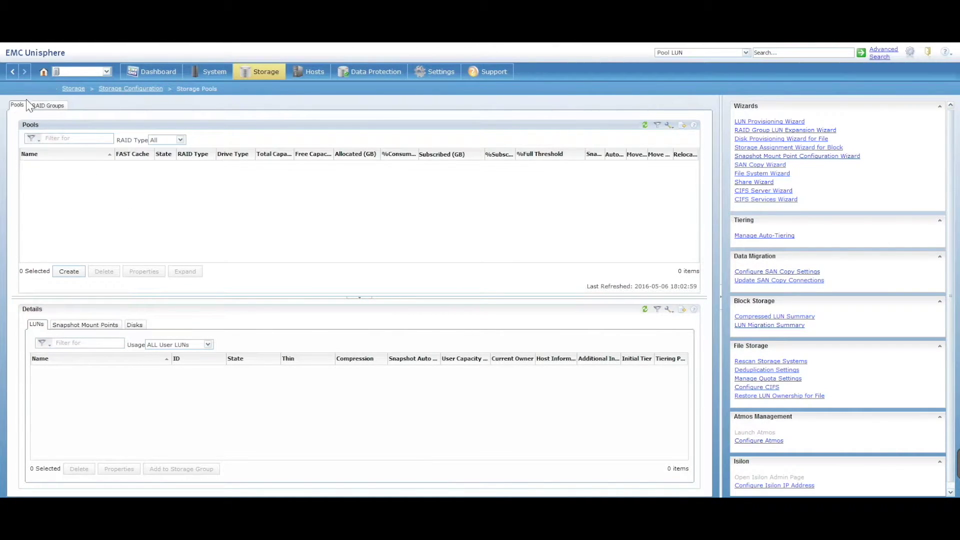
{"action": "left_click", "coordinate": [58, 107]}
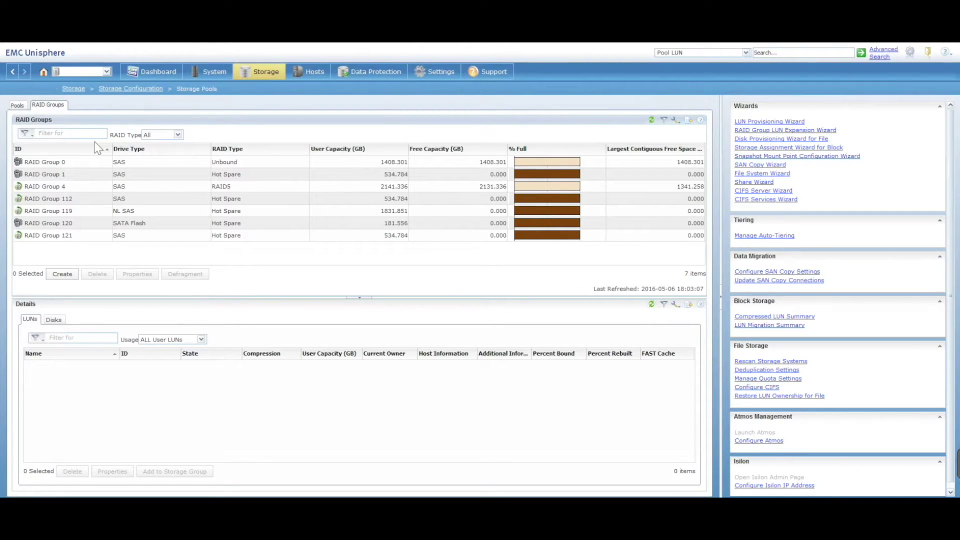
{"action": "left_click", "coordinate": [17, 105]}
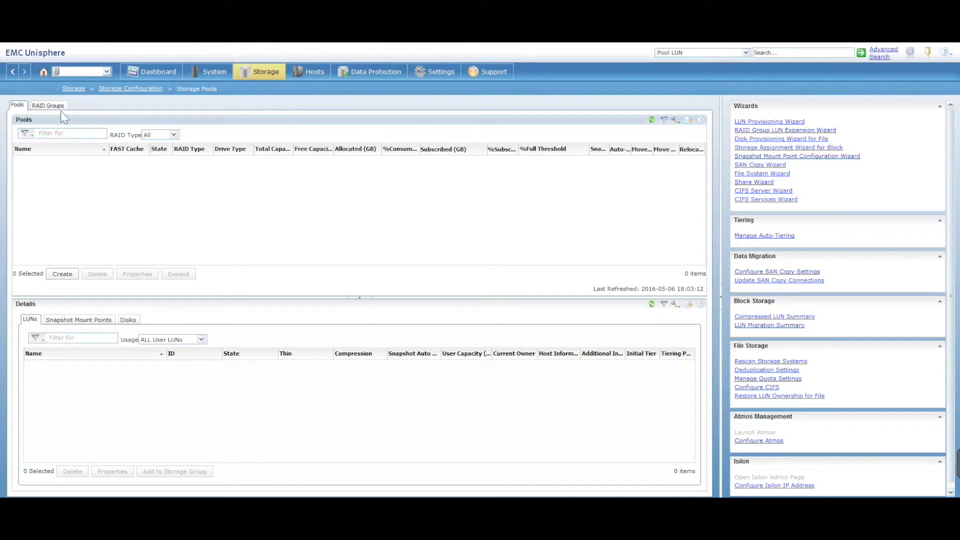
{"action": "left_click", "coordinate": [62, 275]}
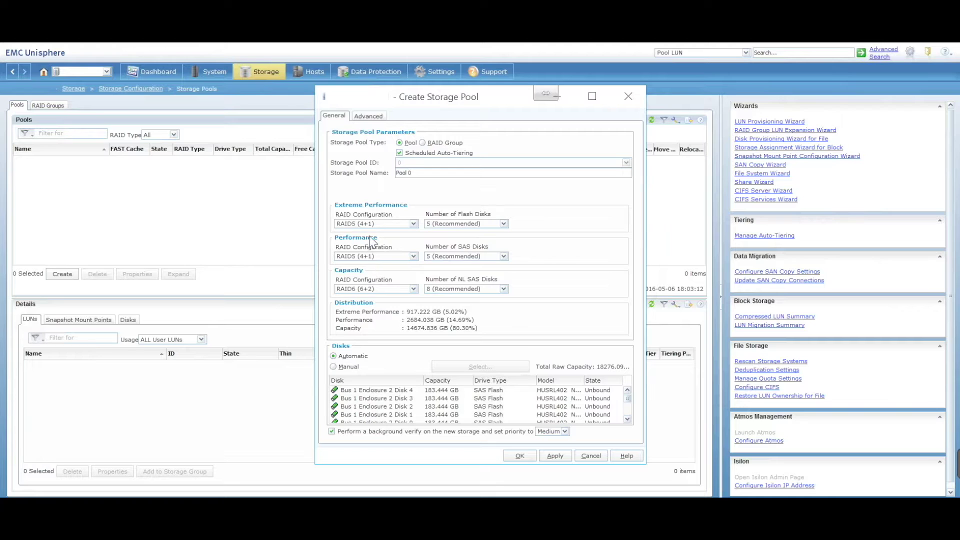
- Keep the RAID5 (4+1) layout for the performance tier
{"action": "left_click", "coordinate": [372, 256]}
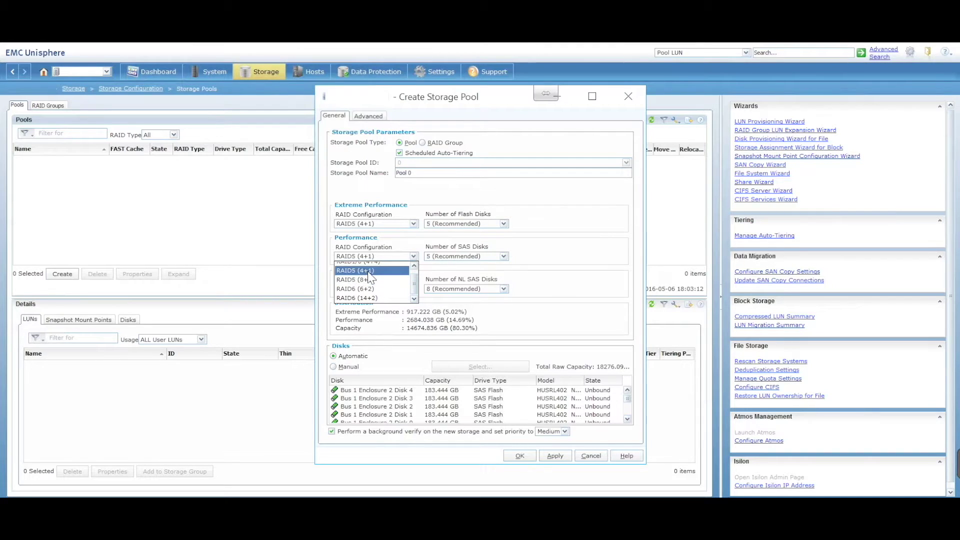
{"action": "scroll", "coordinate": [412, 278], "scroll_direction": "up", "scroll_amount": 1}
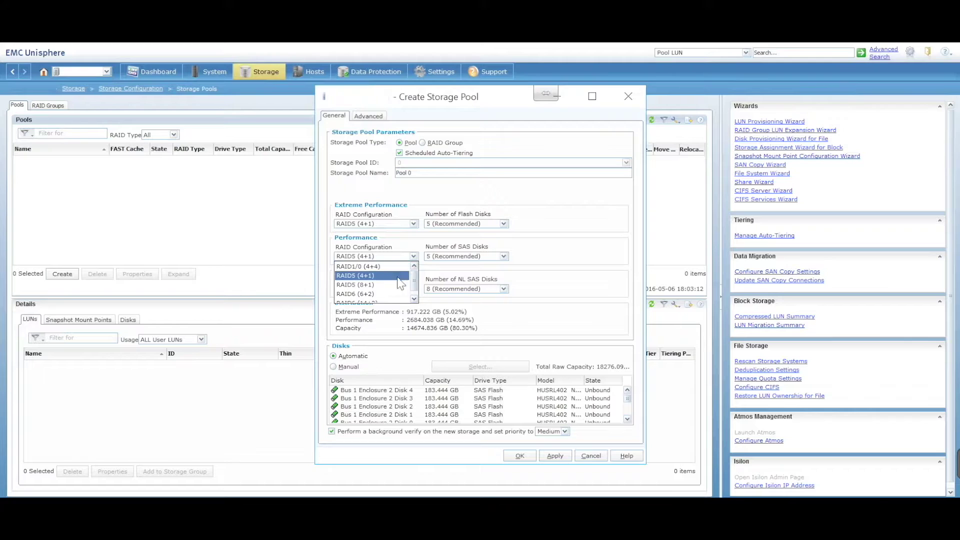
{"action": "scroll", "coordinate": [415, 295], "scroll_direction": "down", "scroll_amount": 1}
{"action": "left_click", "coordinate": [414, 266]}
{"action": "scroll", "coordinate": [413, 277], "scroll_direction": "down", "scroll_amount": 1}
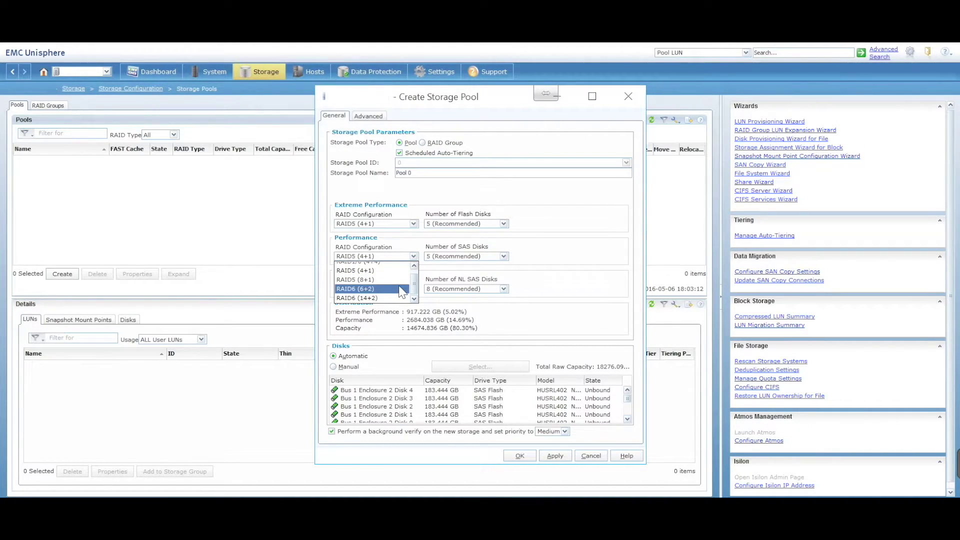
{"action": "left_click", "coordinate": [547, 269]}
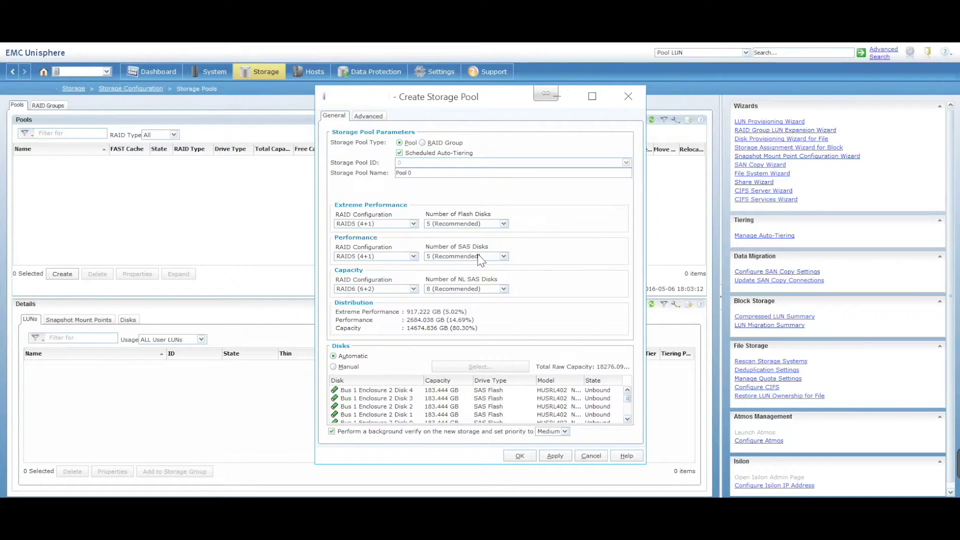
- Keep 5 SAS and 5 flash disks, and switch the disk selection to Manual
{"action": "left_click", "coordinate": [505, 257]}
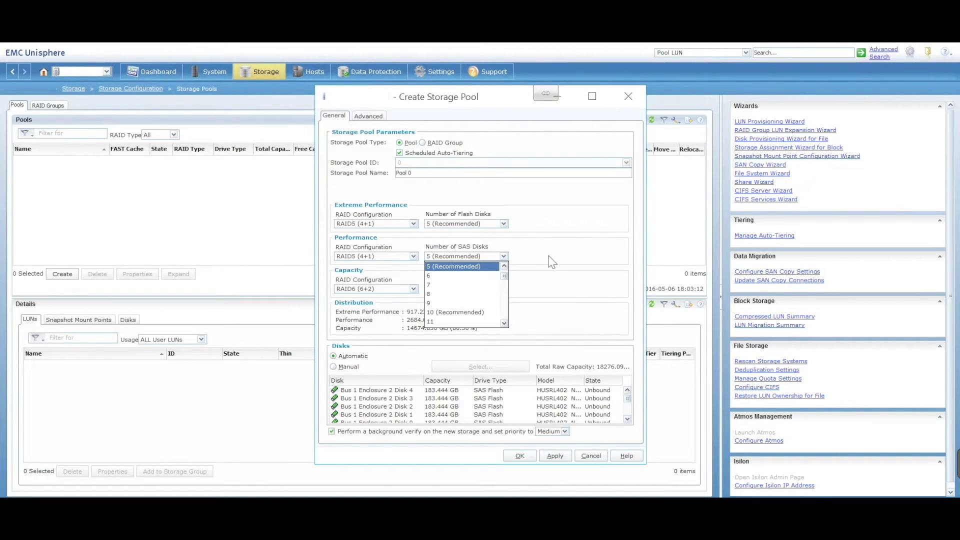
{"action": "left_click", "coordinate": [553, 261]}
{"action": "left_click", "coordinate": [478, 224]}
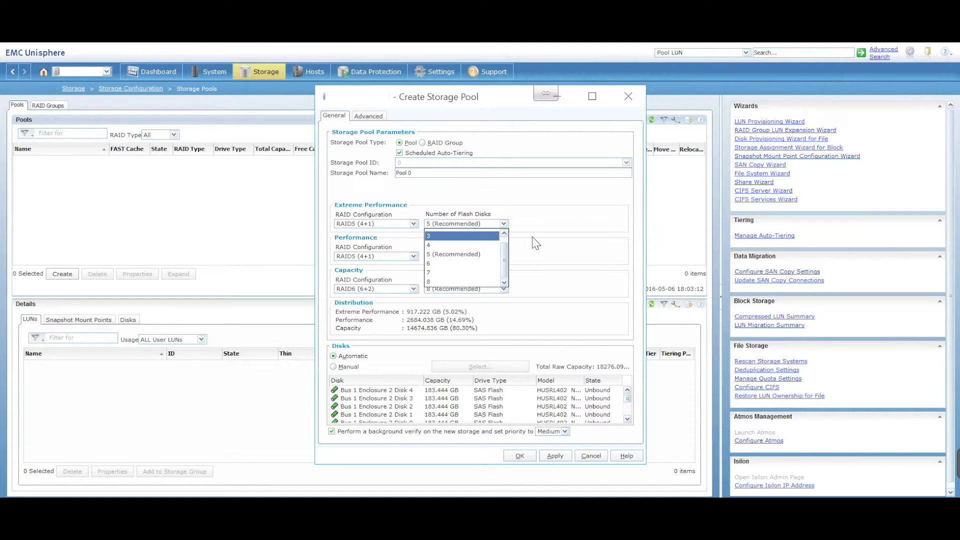
{"action": "left_click", "coordinate": [550, 239]}
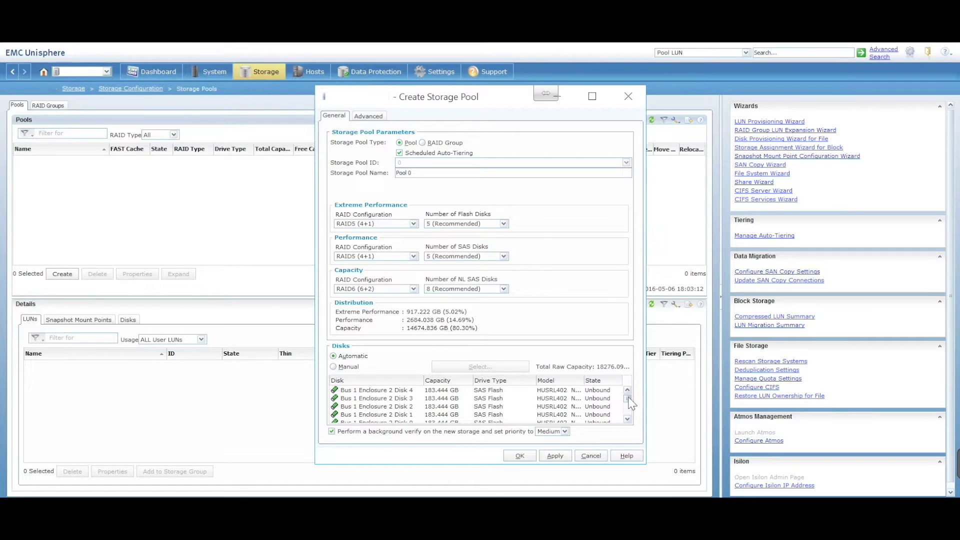
{"action": "left_click", "coordinate": [346, 367]}
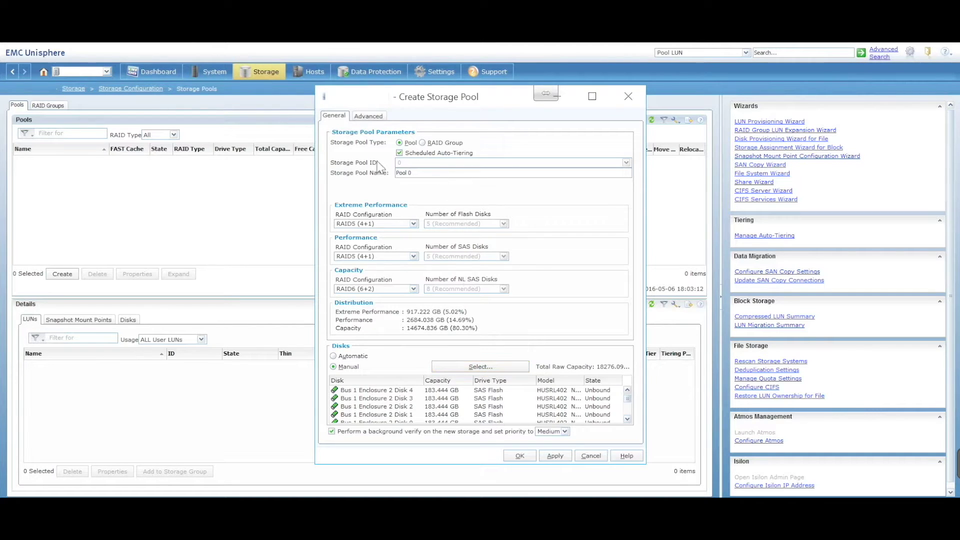
- On Pool 0's Advanced settings, keep the Percent Full Threshold at 70%
{"action": "left_click", "coordinate": [370, 116]}
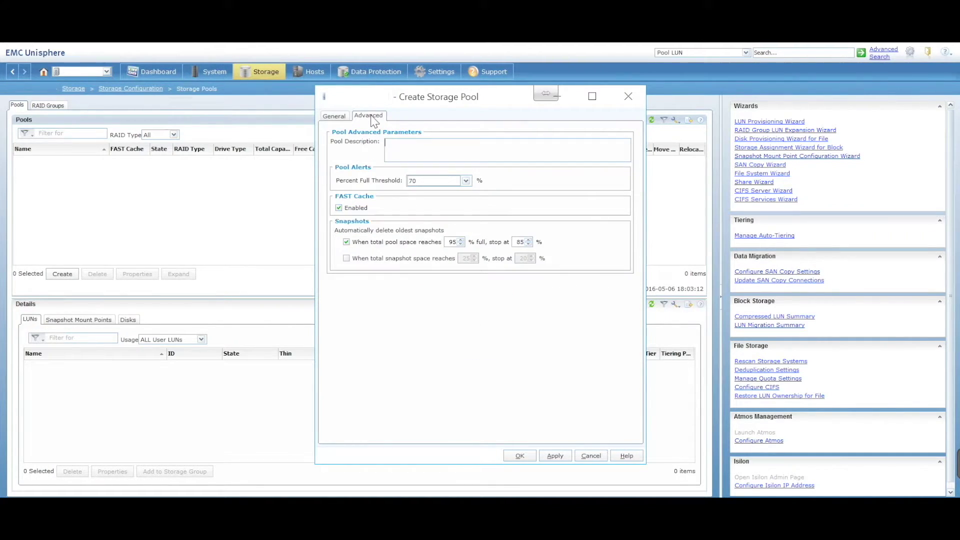
{"action": "left_click", "coordinate": [466, 181]}
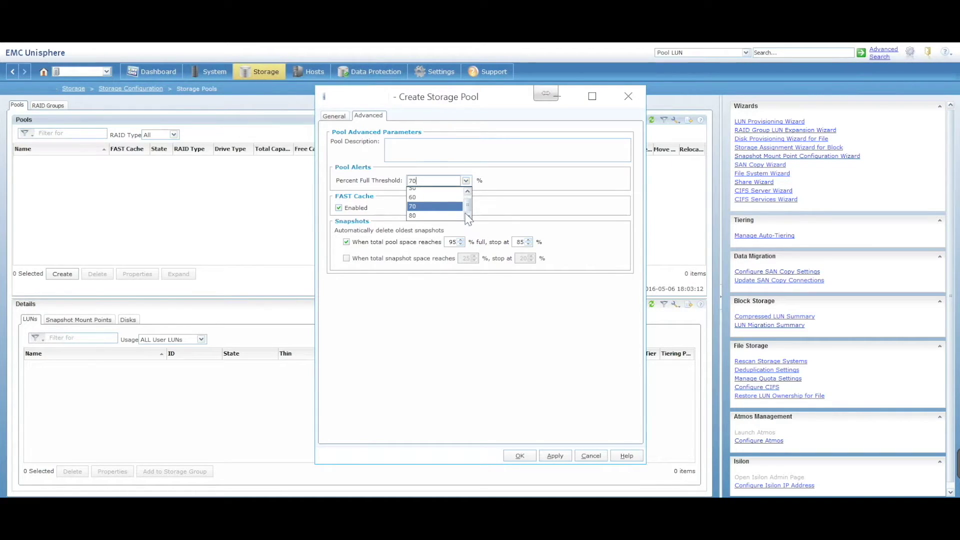
{"action": "left_click", "coordinate": [497, 212]}
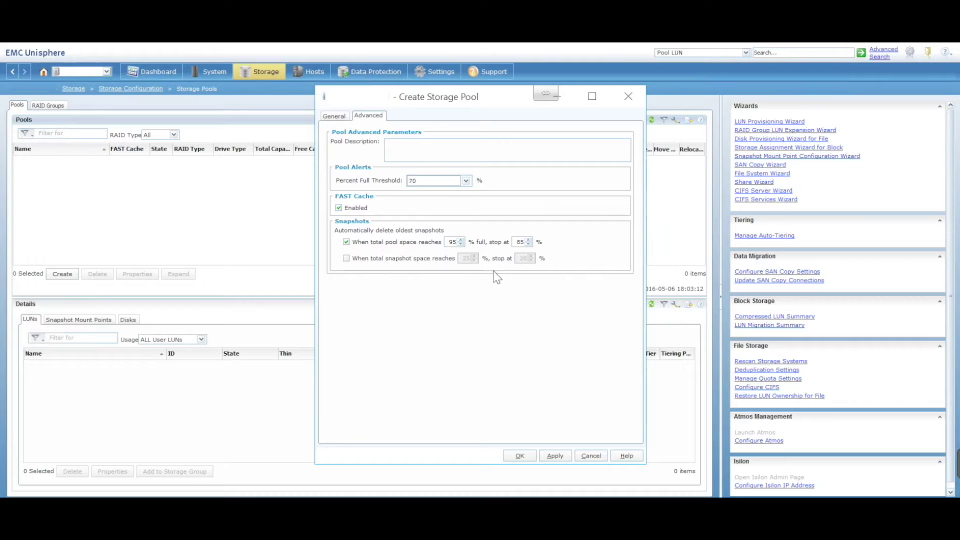
- Back on General, keep the name Pool 0 and turn off scheduled auto-tiering
{"action": "left_click", "coordinate": [338, 118]}
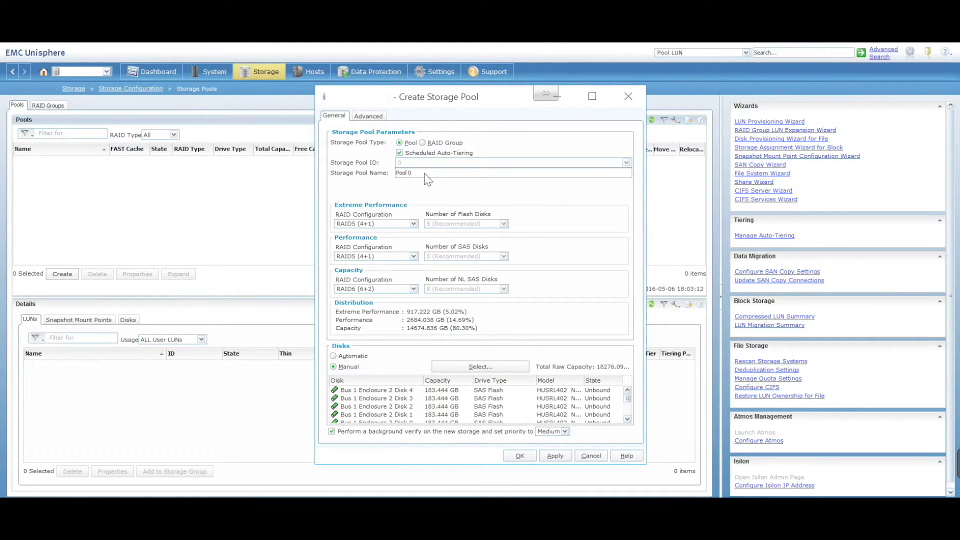
{"action": "left_click", "coordinate": [448, 172]}
{"action": "left_click_drag", "start_coordinate": [395, 173], "coordinate": [578, 172]}
{"action": "left_click", "coordinate": [399, 153]}
{"action": "key", "text": "Tab"}
{"action": "left_click", "coordinate": [420, 175]}
- Create the pool, confirm and acknowledge the messages, then return to Storage Configuration
{"action": "left_click", "coordinate": [519, 455]}
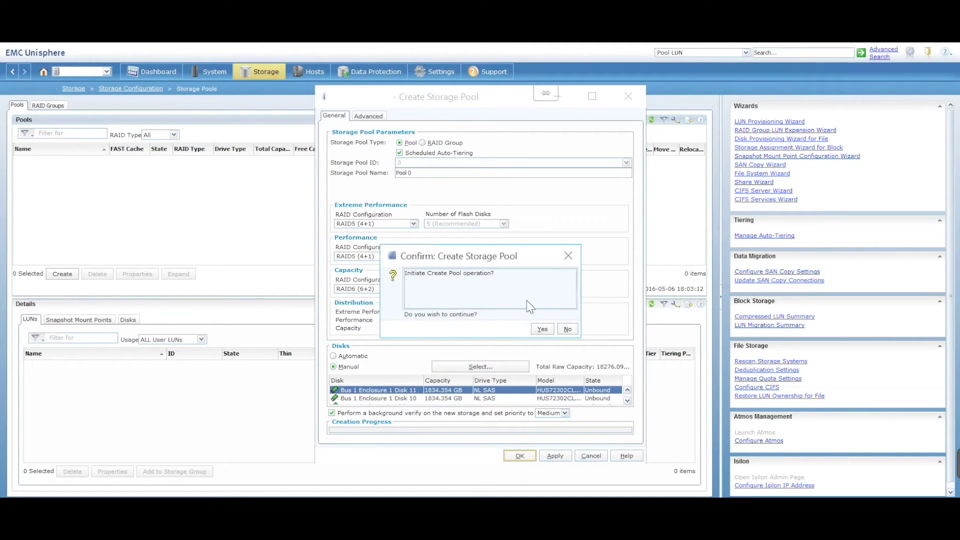
{"action": "left_click", "coordinate": [542, 330]}
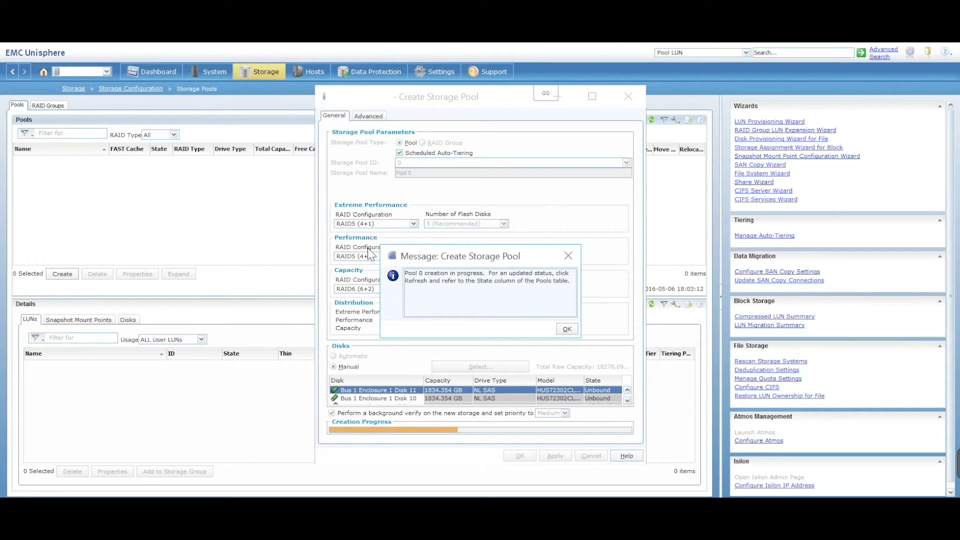
{"action": "left_click", "coordinate": [567, 328]}
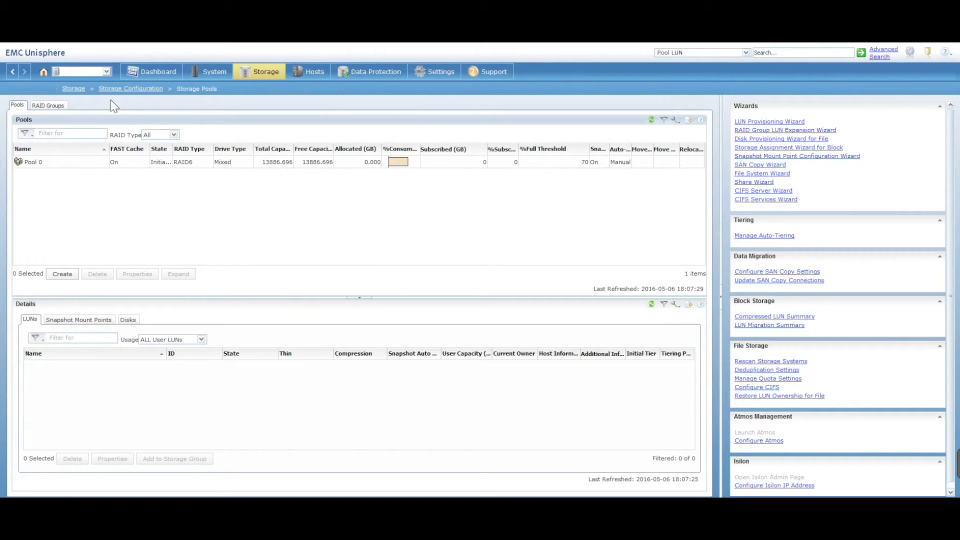
{"action": "left_click", "coordinate": [136, 88]}
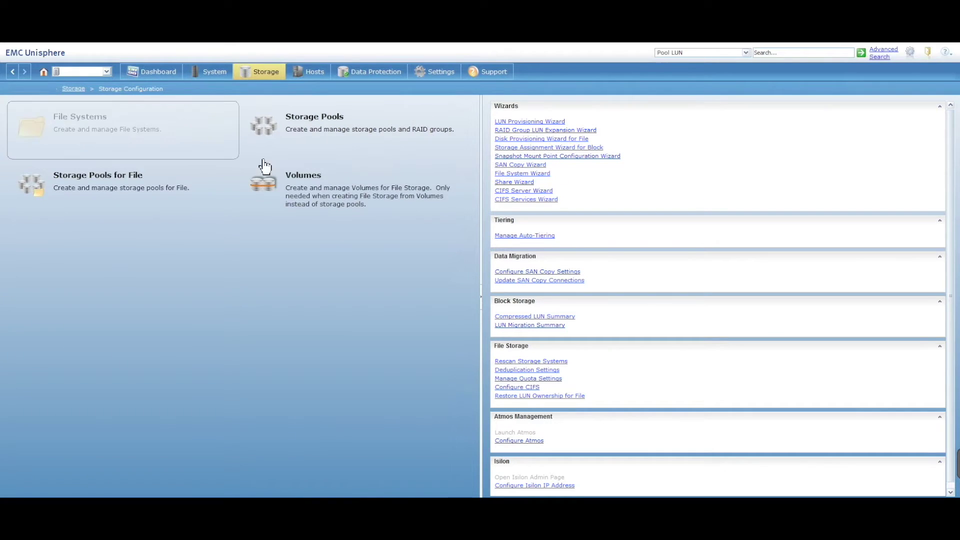
- Look at the LUNs list, then return to Storage Pools and select Pool 0
{"action": "left_click", "coordinate": [353, 135]}
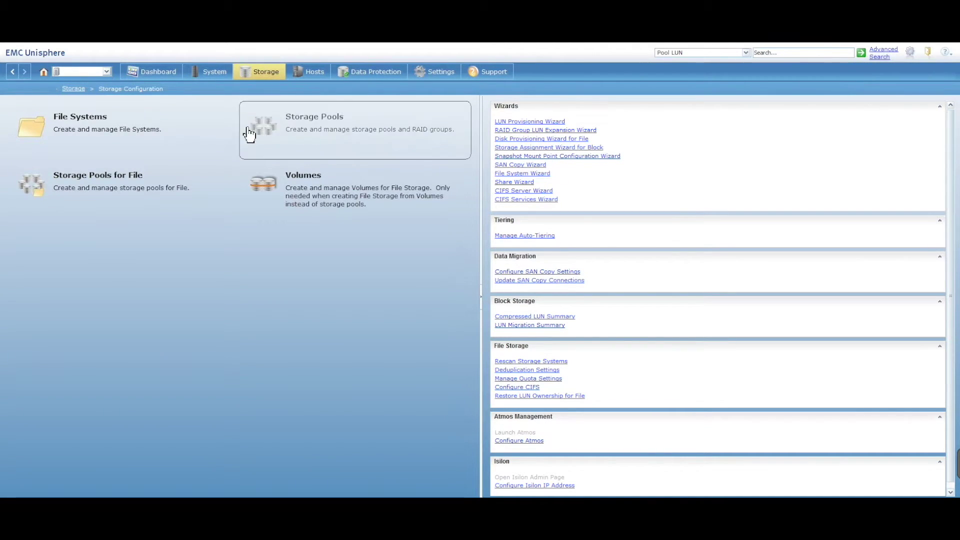
{"action": "left_click", "coordinate": [74, 90]}
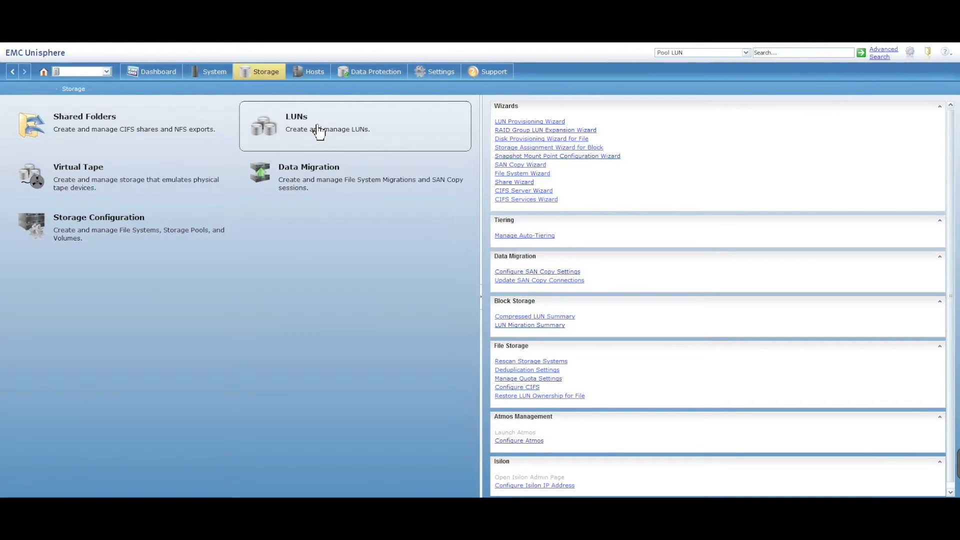
{"action": "left_click", "coordinate": [318, 127]}
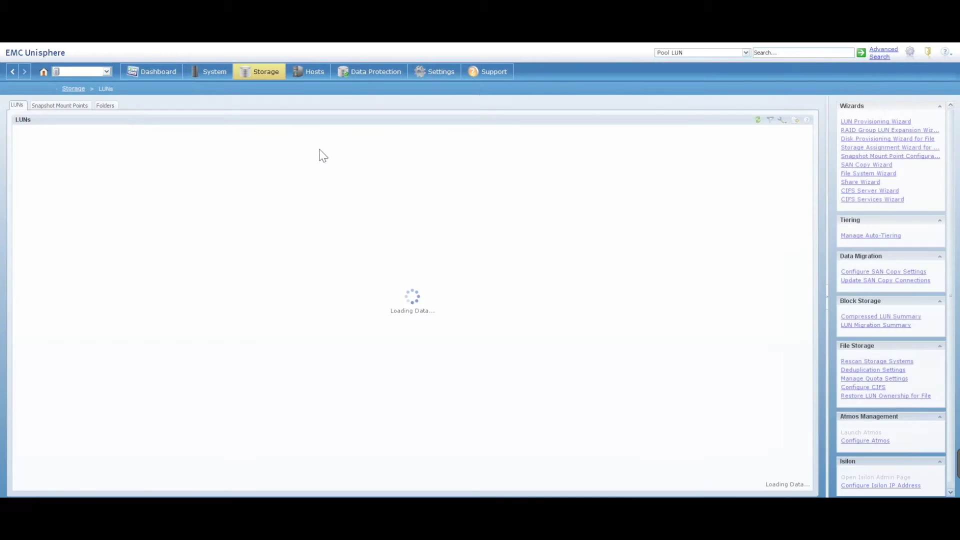
{"action": "left_click", "coordinate": [74, 89]}
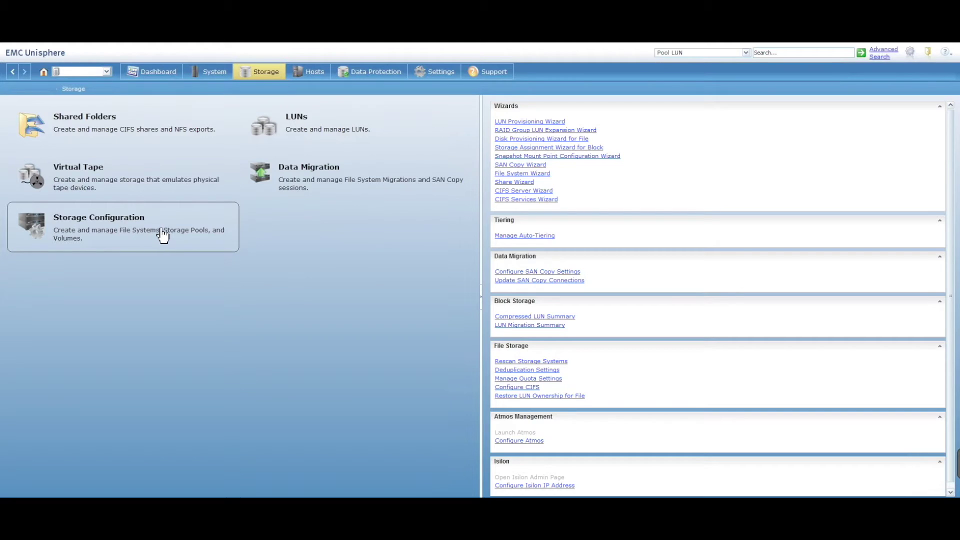
{"action": "left_click", "coordinate": [118, 230]}
{"action": "left_click", "coordinate": [316, 132]}
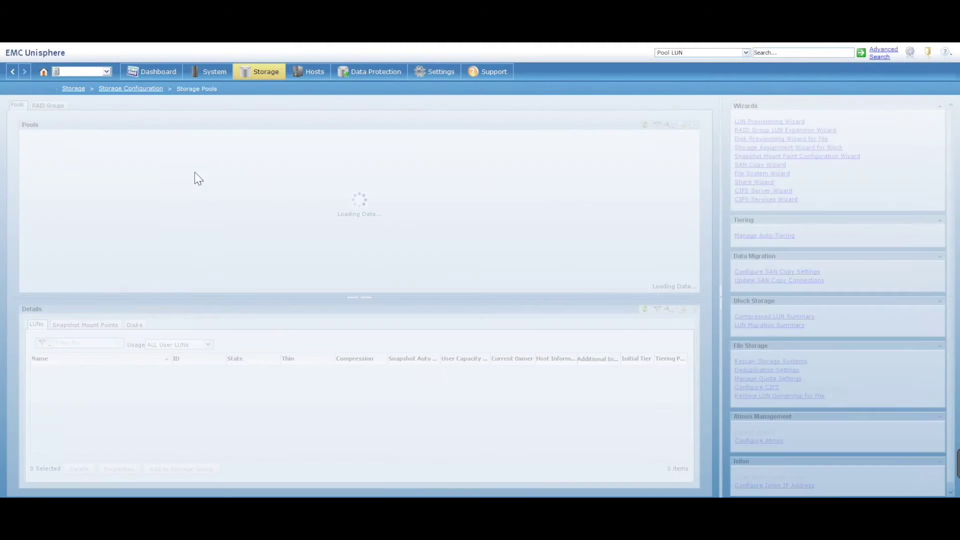
{"action": "left_click", "coordinate": [48, 167]}
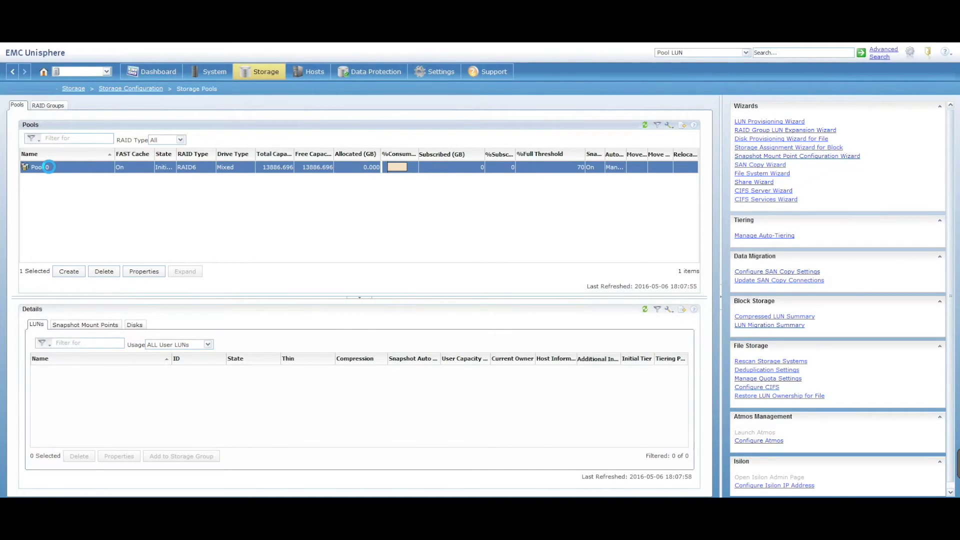
- Choose Create LUN from Pool 0's right-click menu
{"action": "right_click", "coordinate": [48, 167]}
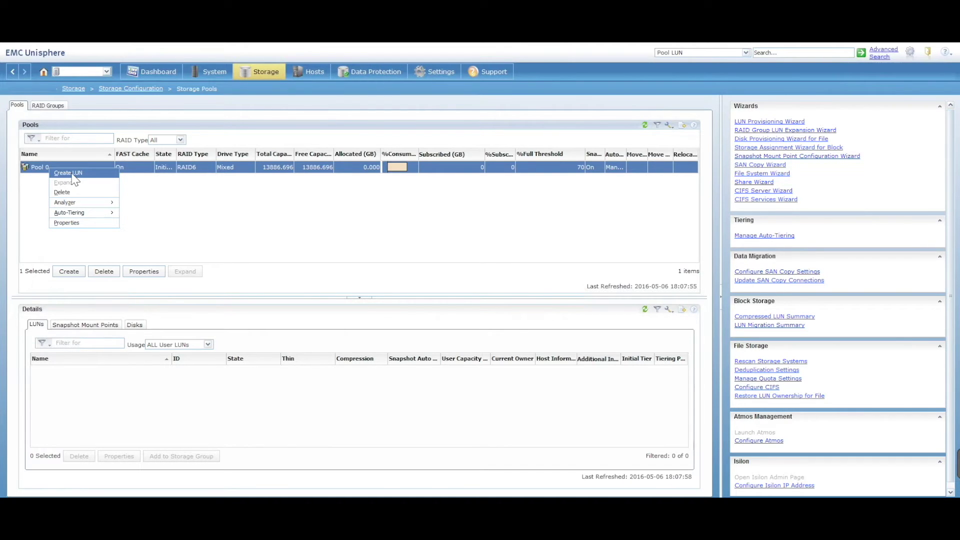
{"action": "left_click", "coordinate": [70, 174]}
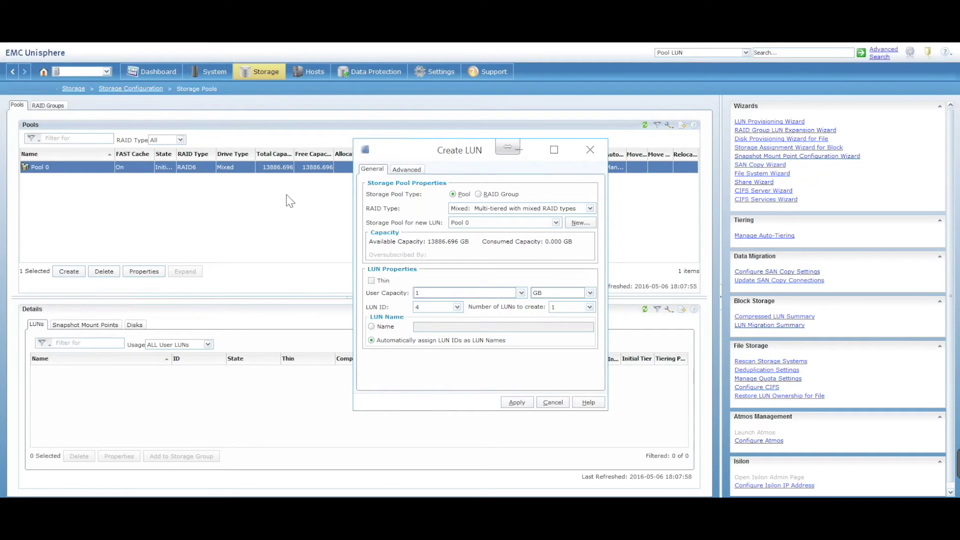
- Set the LUN's RAID type to Mixed and its storage pool to Pool 0, and tick Thin
{"action": "left_click", "coordinate": [589, 209]}
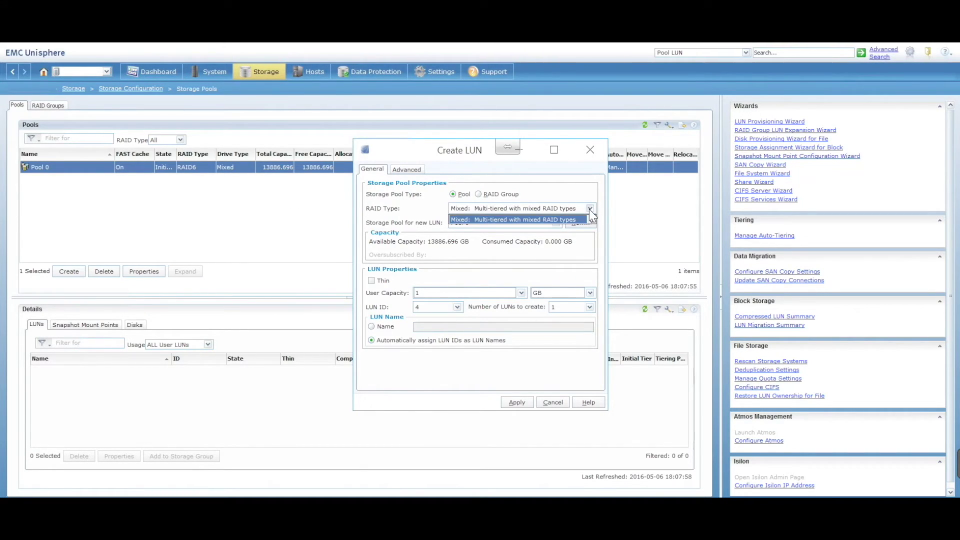
{"action": "left_click", "coordinate": [529, 220]}
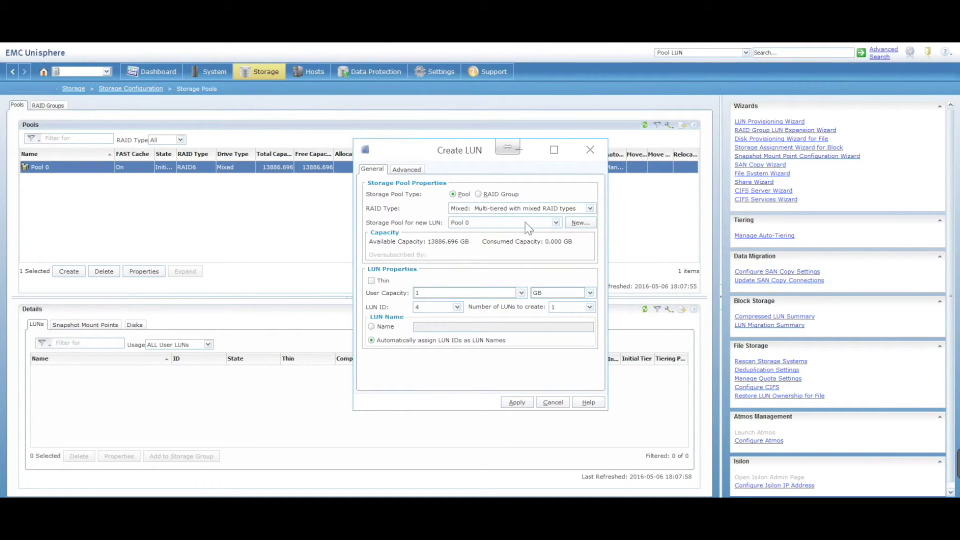
{"action": "left_click", "coordinate": [556, 222]}
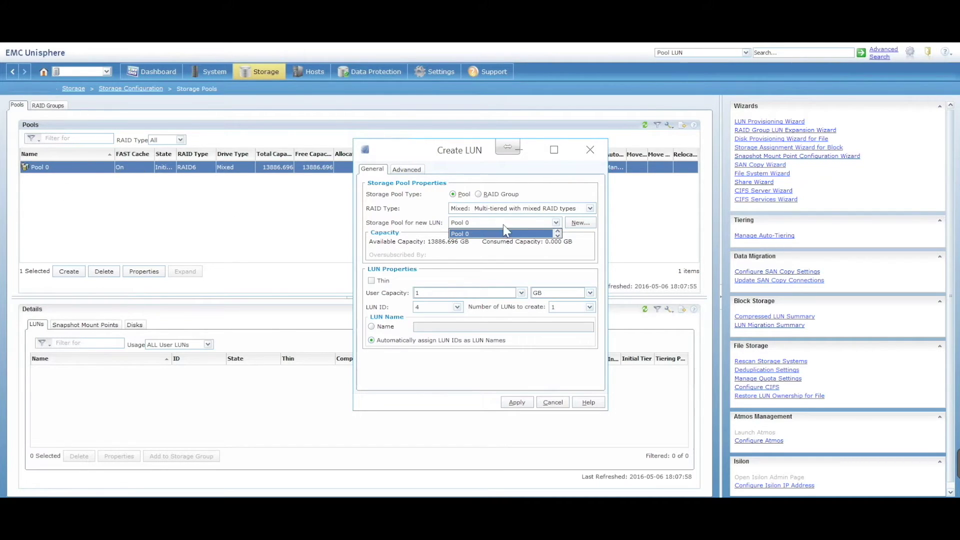
{"action": "left_click", "coordinate": [426, 226]}
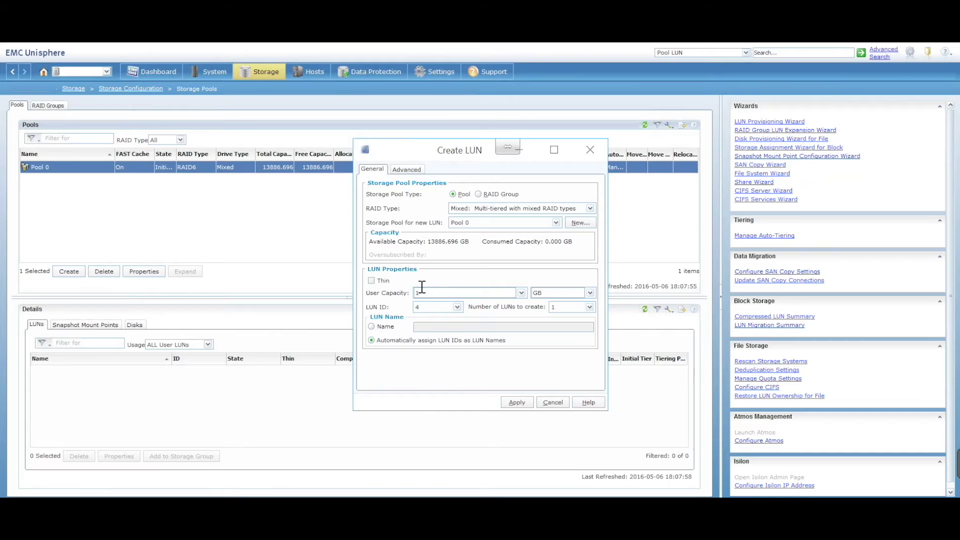
{"action": "left_click", "coordinate": [371, 281]}
- Untick Thin, set 100 GB capacity, keep starting LUN ID 4, and create 10 LUNs
{"action": "left_click", "coordinate": [371, 281]}
{"action": "type", "text": "00"}
{"action": "left_click", "coordinate": [449, 308]}
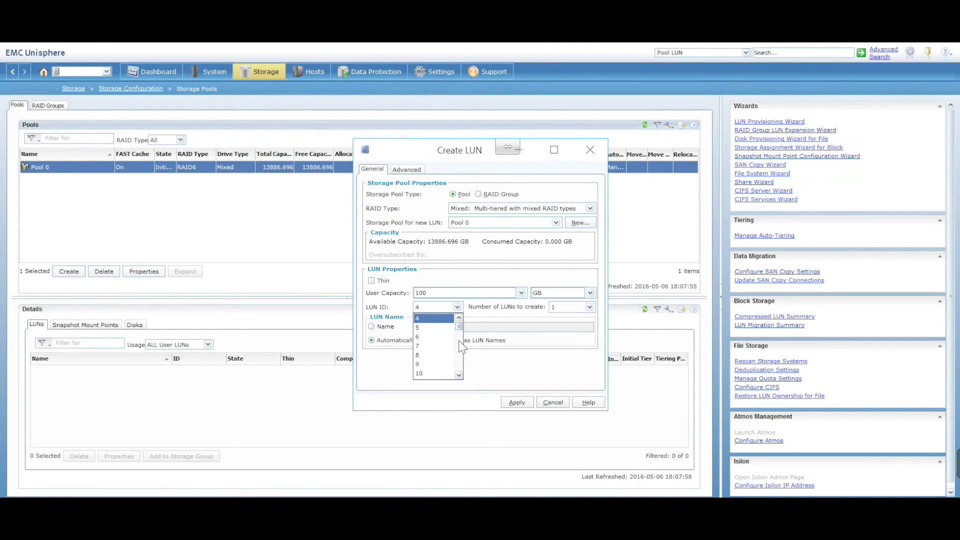
{"action": "mouse_move", "coordinate": [458, 327]}
{"action": "left_mouse_down"}
{"action": "mouse_move", "coordinate": [449, 347]}
{"action": "mouse_move", "coordinate": [462, 314]}
{"action": "left_mouse_up"}
{"action": "left_click", "coordinate": [503, 320]}
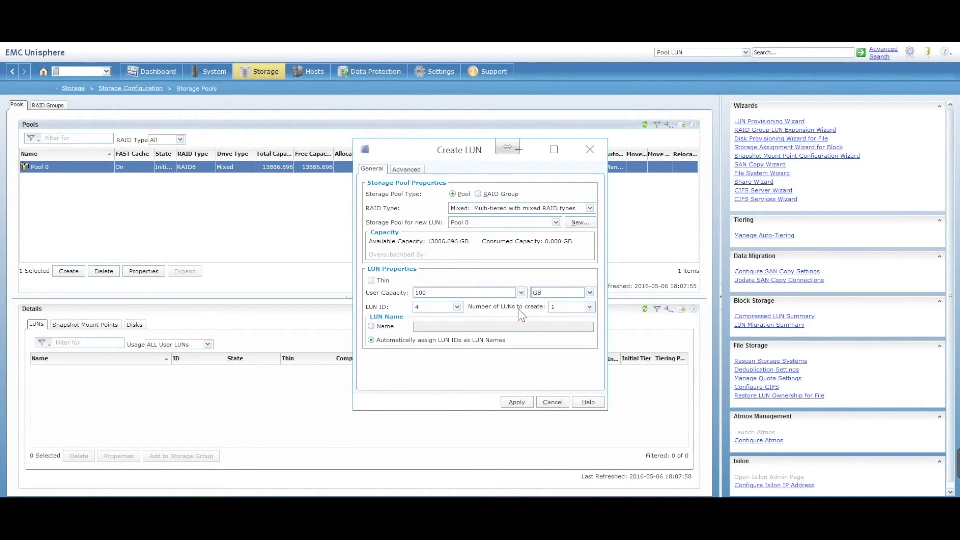
{"action": "left_click", "coordinate": [589, 307]}
{"action": "scroll", "coordinate": [590, 324], "scroll_direction": "down", "scroll_amount": 15}
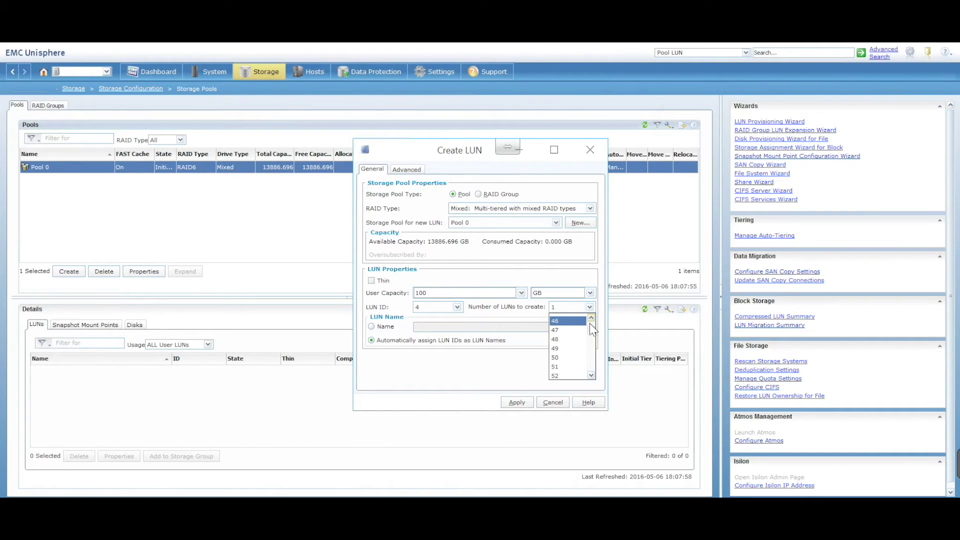
{"action": "scroll", "coordinate": [590, 321], "scroll_direction": "up", "scroll_amount": 15}
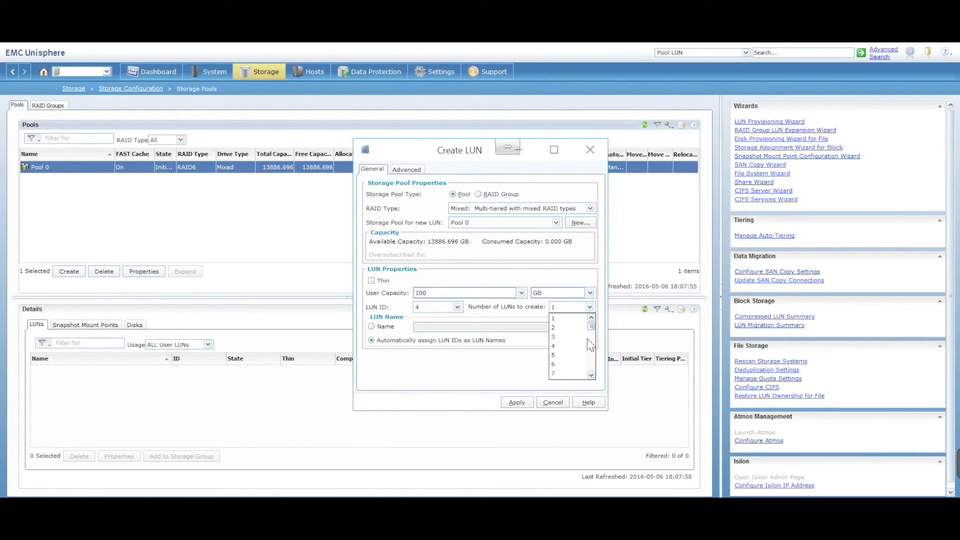
{"action": "left_click", "coordinate": [592, 375]}
{"action": "left_click", "coordinate": [592, 375]}
{"action": "left_click", "coordinate": [570, 373]}
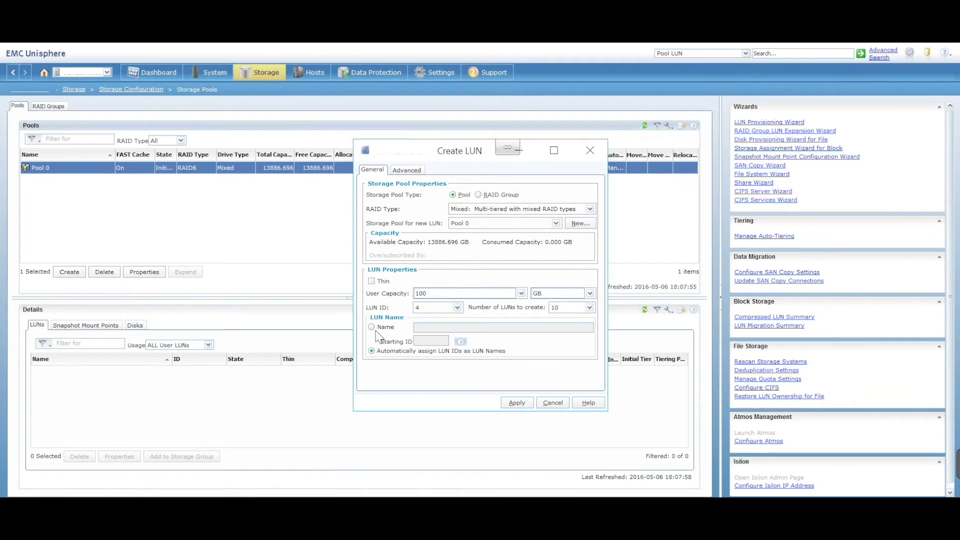
- Name the LUNs VM_Primary with starting ID 01, then view the Advanced LUN settings
{"action": "left_click", "coordinate": [371, 326]}
{"action": "left_click", "coordinate": [430, 327]}
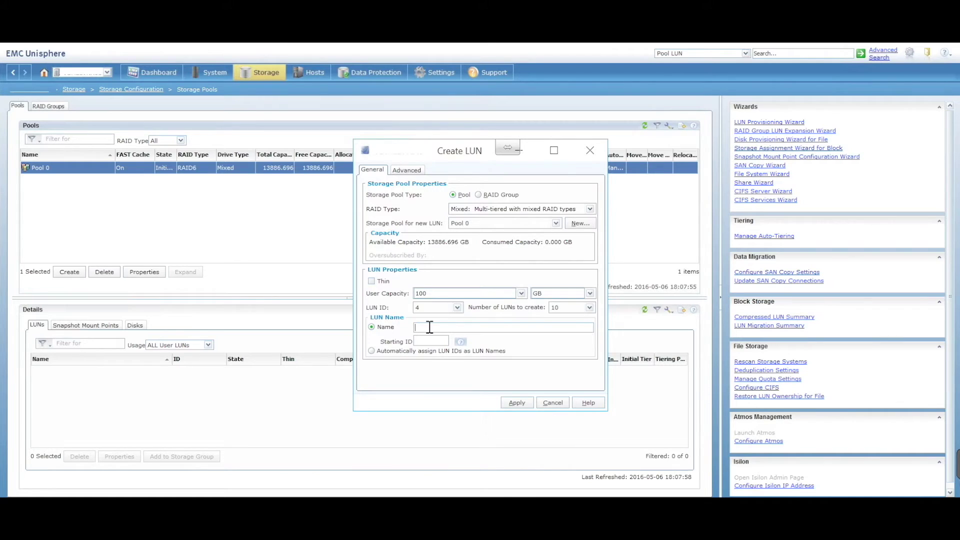
{"action": "left_click", "coordinate": [380, 351]}
{"action": "left_click", "coordinate": [371, 327]}
{"action": "type", "text": "VM_Primar"}
{"action": "type", "text": "y"}
{"action": "type", "text": "01"}
{"action": "left_click", "coordinate": [407, 170]}
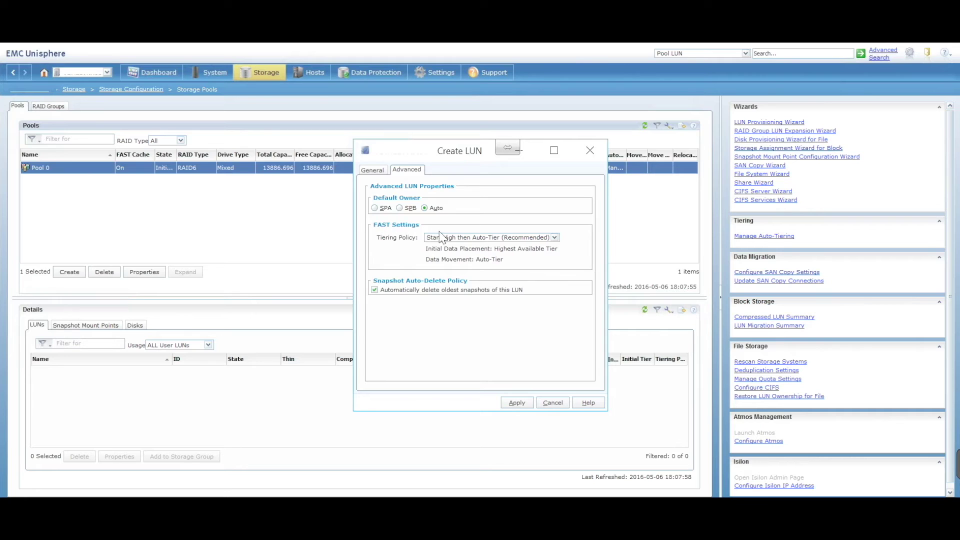
- Leave the tiering policy at Start High then Auto-Tier and apply the ten-LUN settings
{"action": "left_click", "coordinate": [469, 238]}
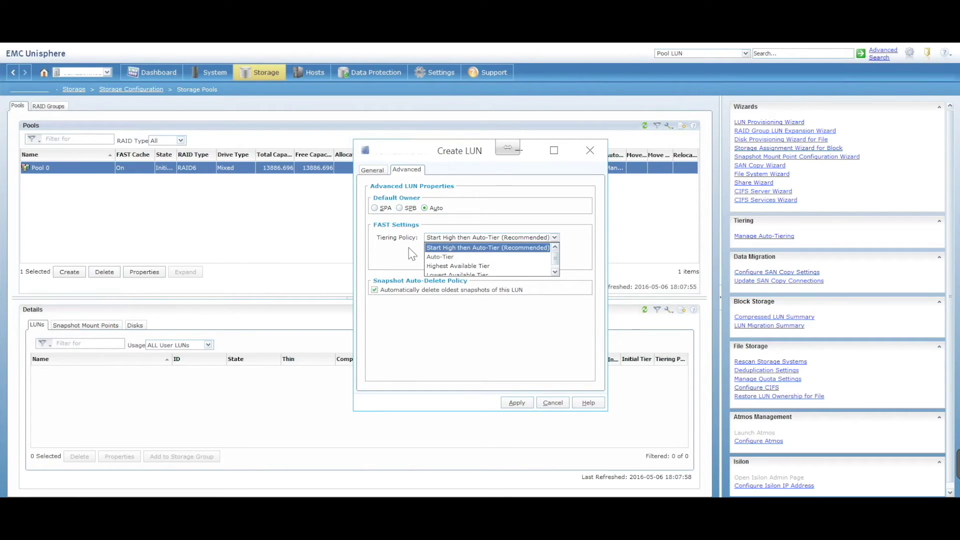
{"action": "left_click", "coordinate": [421, 251]}
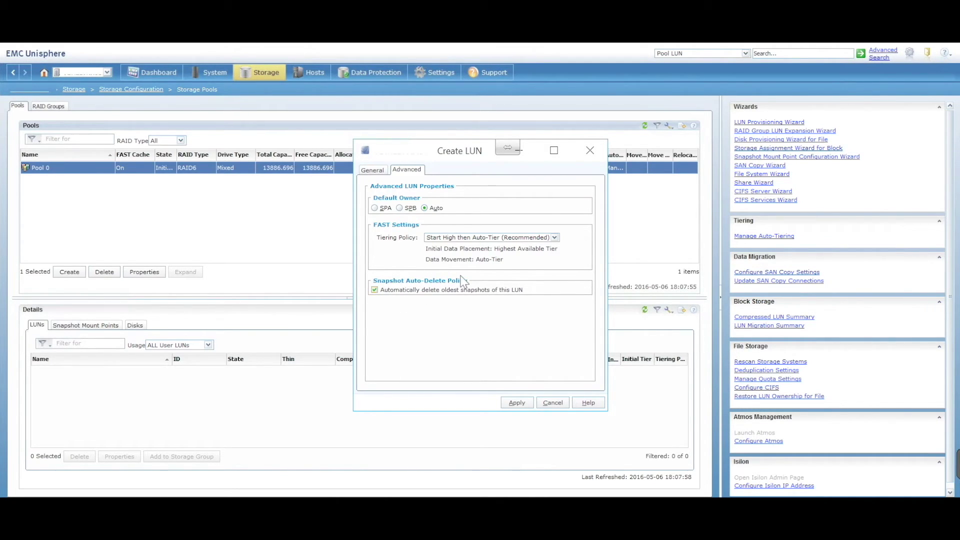
{"action": "left_click", "coordinate": [374, 170]}
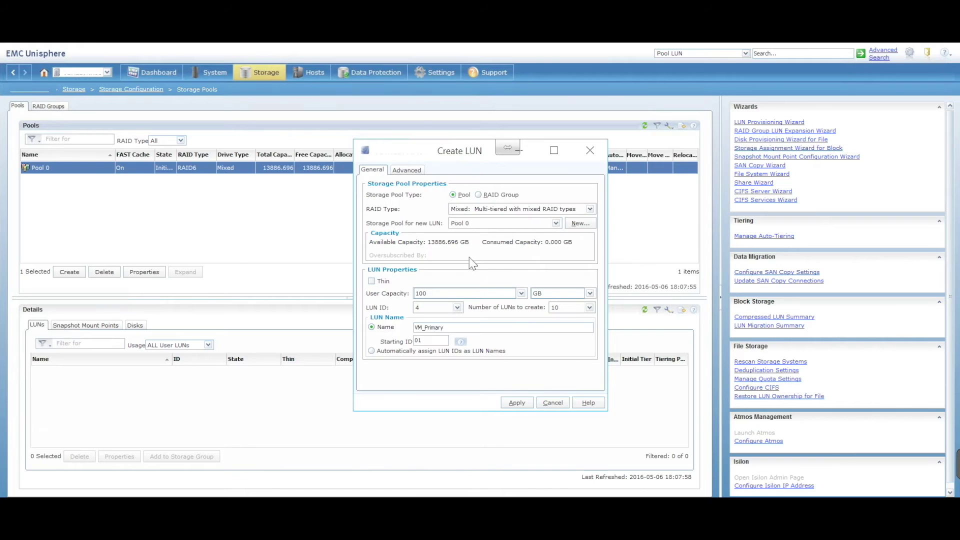
{"action": "left_click", "coordinate": [518, 404]}
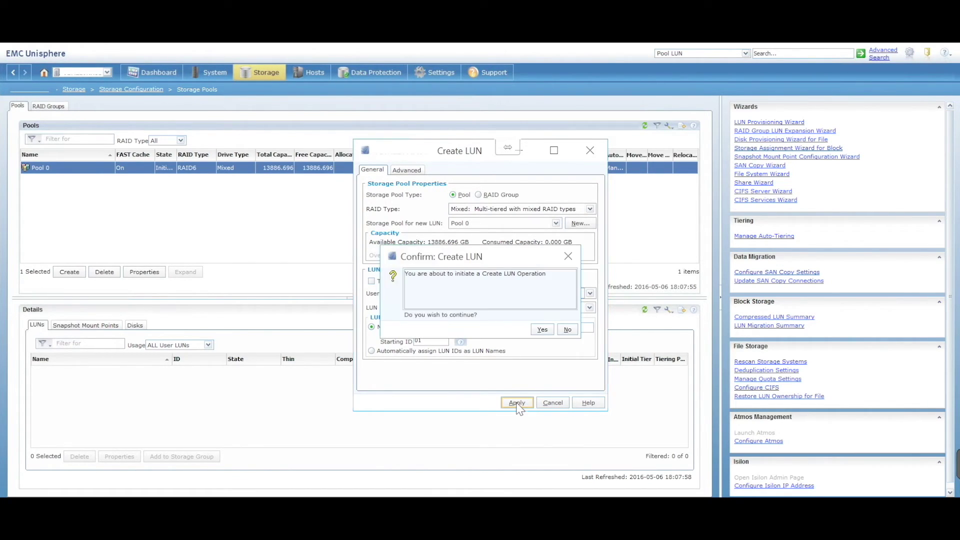
- Confirm creating the ten 100 GB VM_Primary LUNs, dismiss the results, and close the Create LUN form
{"action": "left_click", "coordinate": [540, 328]}
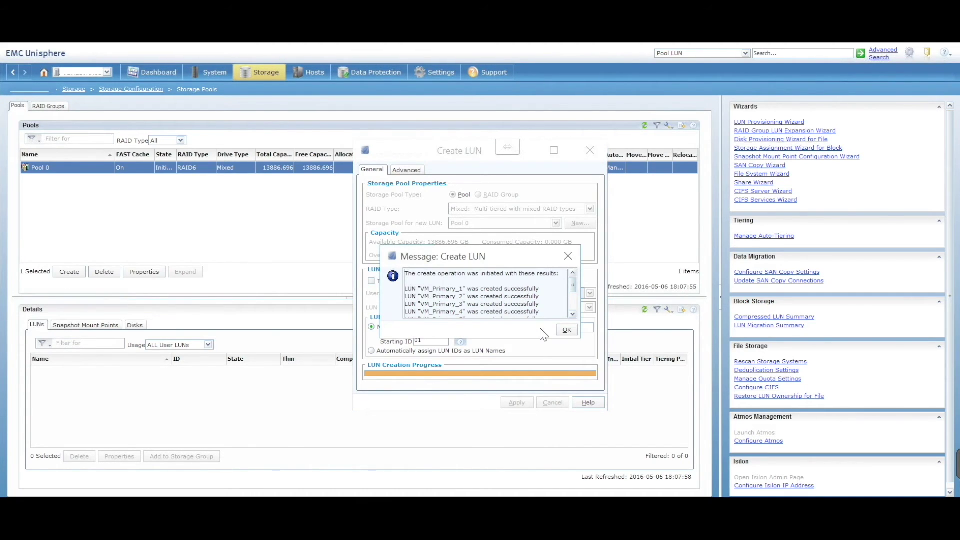
{"action": "left_click_drag", "start_coordinate": [572, 284], "coordinate": [572, 302]}
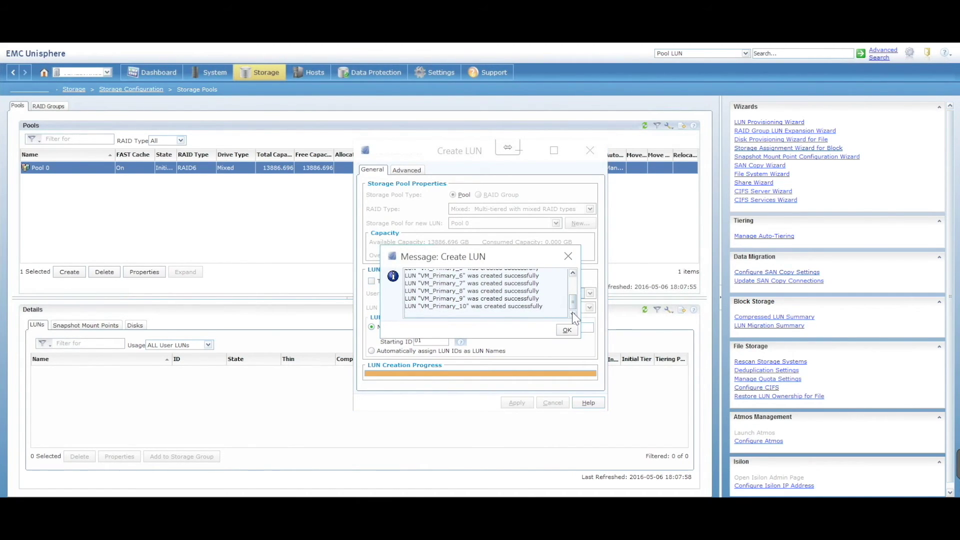
{"action": "left_click", "coordinate": [566, 330]}
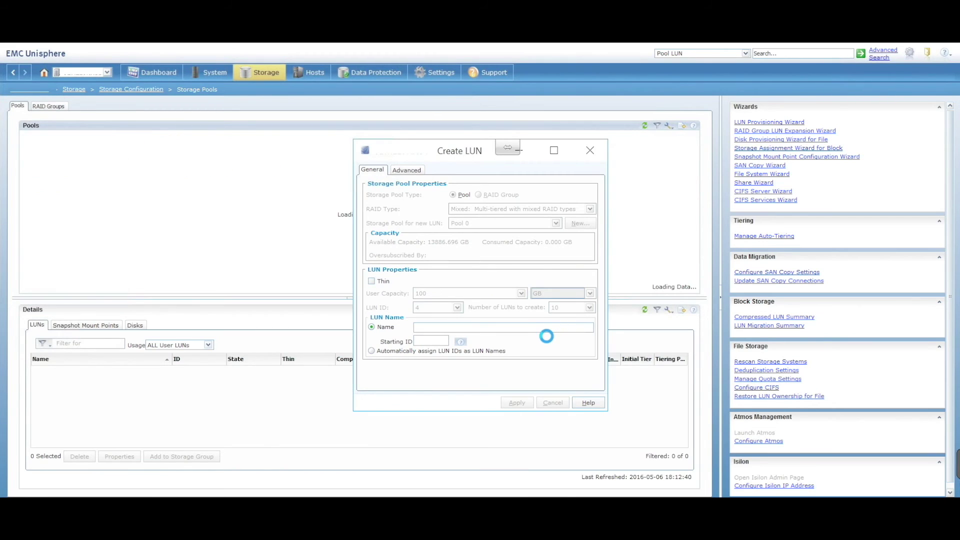
{"action": "left_click", "coordinate": [553, 403]}
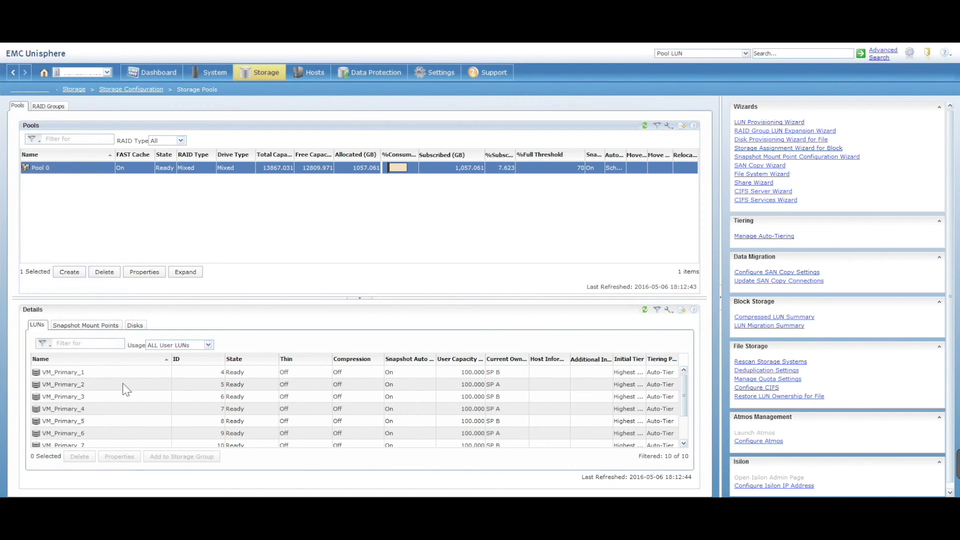
{"action": "mouse_move", "coordinate": [683, 389]}
{"action": "left_mouse_down"}
{"action": "mouse_move", "coordinate": [683, 424]}
{"action": "mouse_move", "coordinate": [684, 380]}
{"action": "left_mouse_up"}
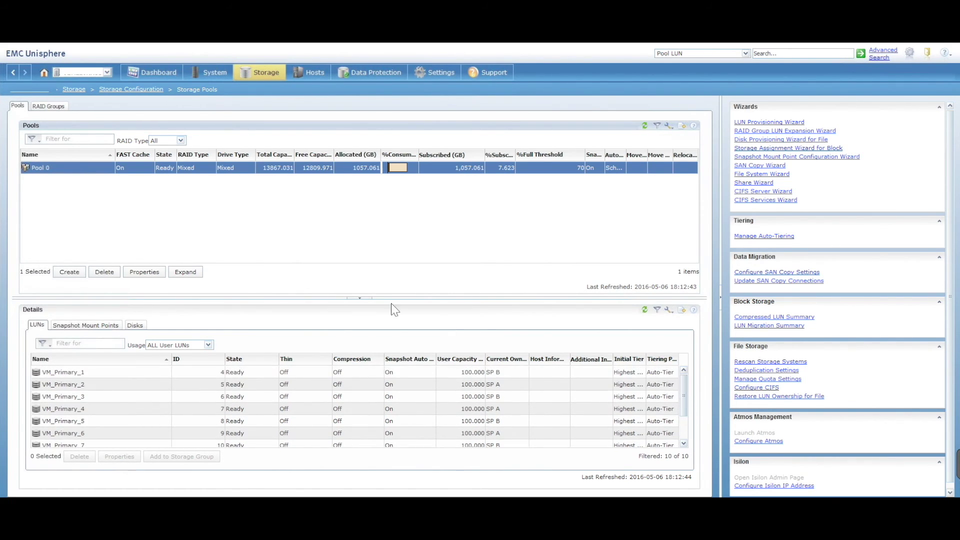
- Go from the Storage overview to the LUNs page and select VM_Primary_1 through VM_Primary_10
{"action": "left_click", "coordinate": [74, 90]}
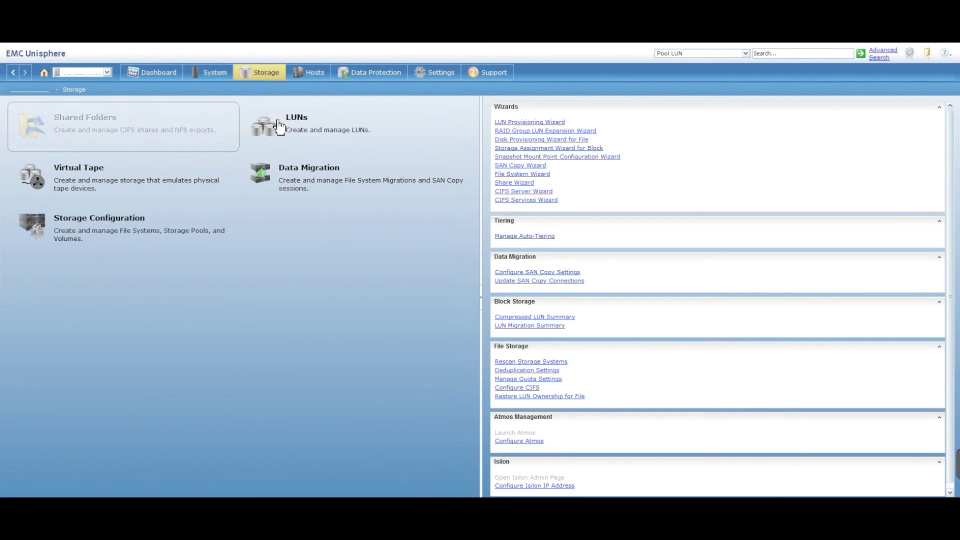
{"action": "left_click", "coordinate": [307, 122]}
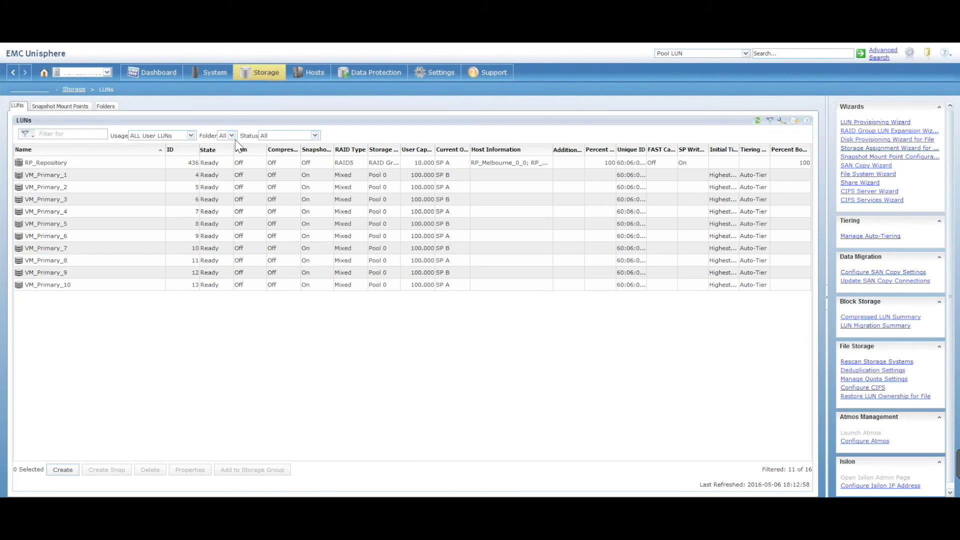
{"action": "left_click", "coordinate": [56, 174]}
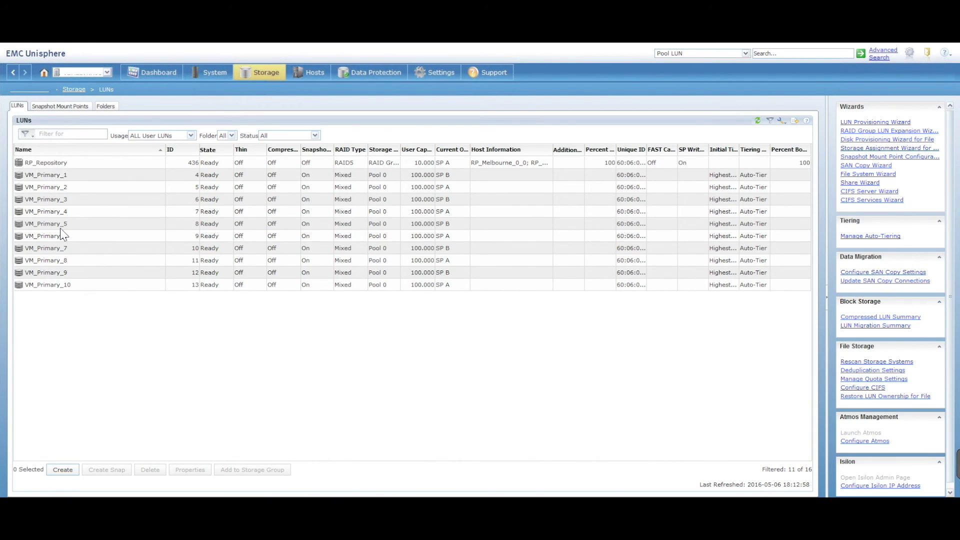
{"action": "left_click", "coordinate": [61, 286], "text": "shift"}
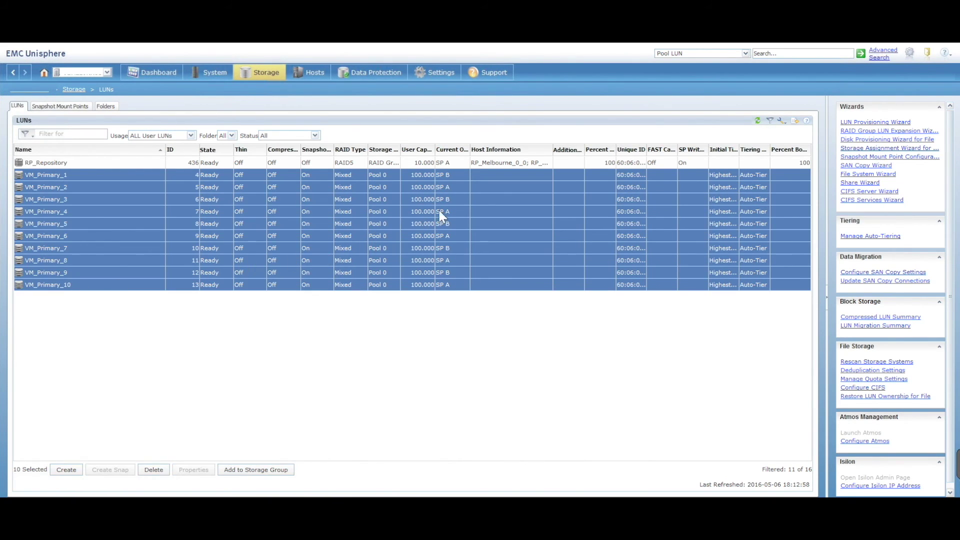
- Widen the Storage Pool and Unique ID columns, leaving VM_Primary_1 selected
{"action": "left_click_drag", "start_coordinate": [400, 150], "coordinate": [425, 150]}
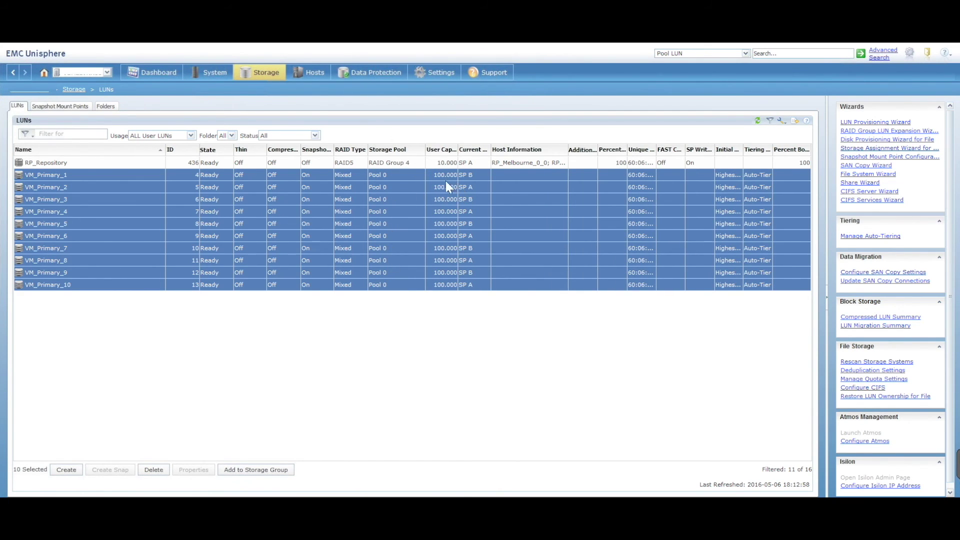
{"action": "left_click", "coordinate": [471, 175]}
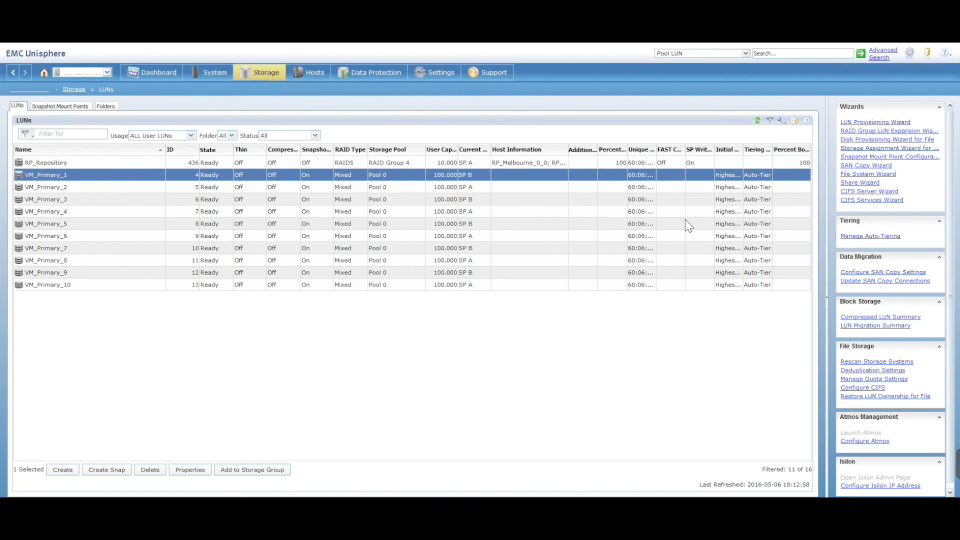
{"action": "left_click_drag", "start_coordinate": [656, 151], "coordinate": [681, 151]}
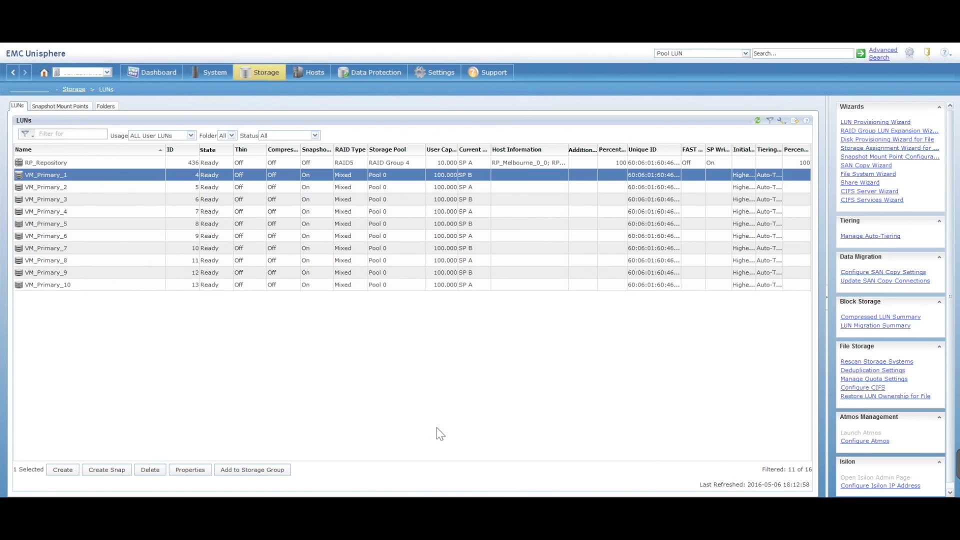